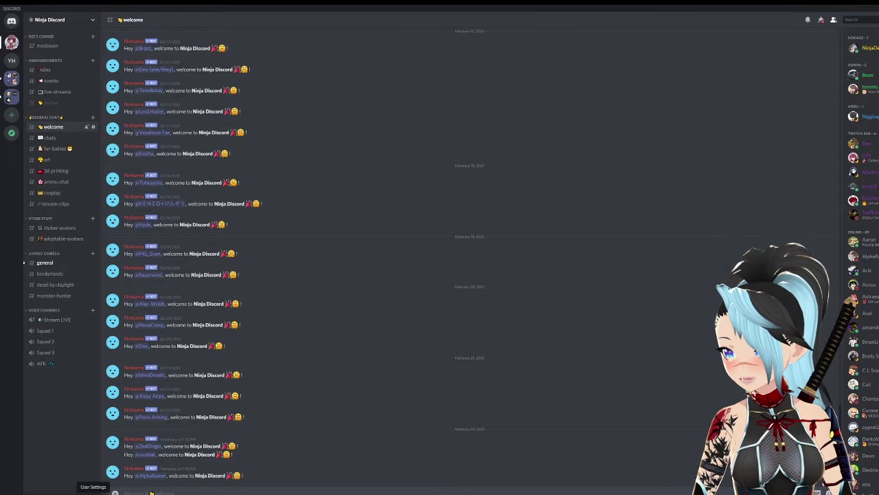
Toggle Developer Mode off and back on in Appearance settings, then close User Settings
click(93, 492)
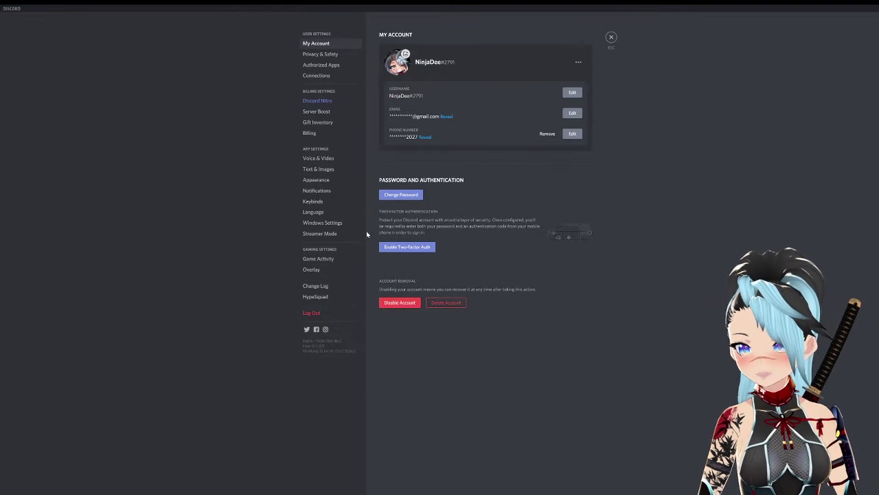
click(321, 181)
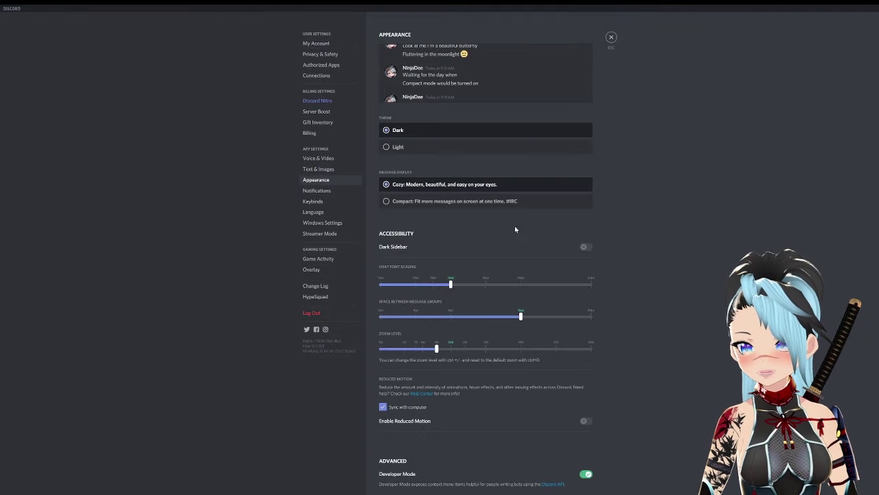
scroll(514, 230, down, 2)
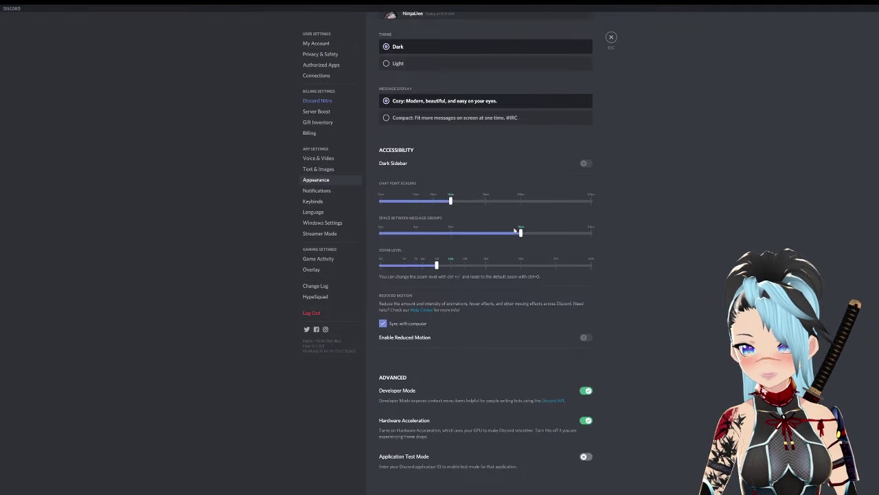
click(585, 391)
scroll(581, 396, up, 1)
click(584, 419)
scroll(678, 420, down, 1)
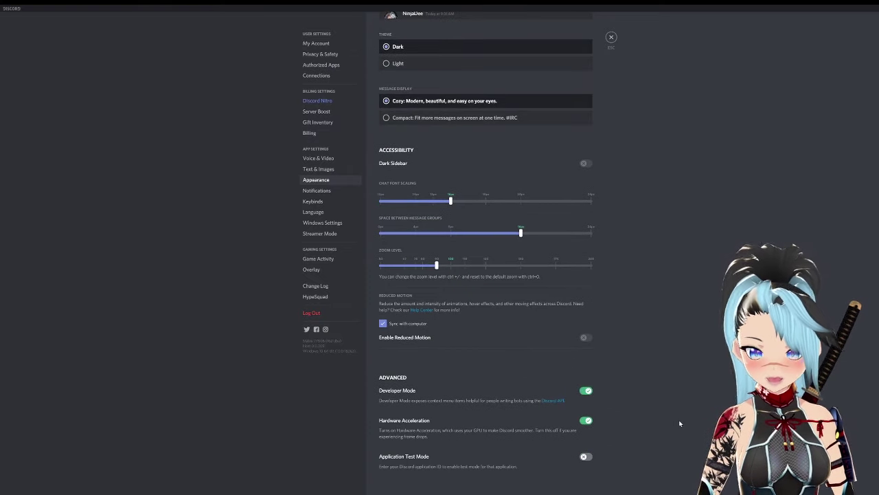
click(611, 37)
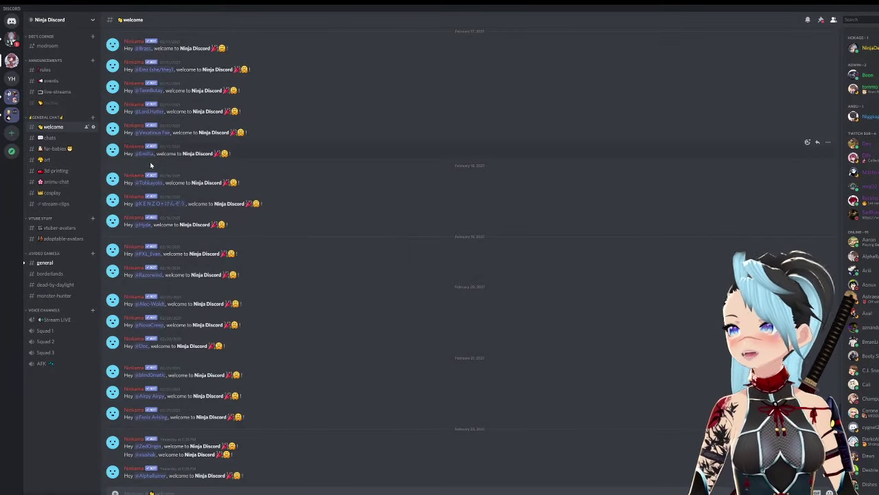
Connect to the Stream LIVE voice channel in the Ninja Discord sidebar
click(55, 319)
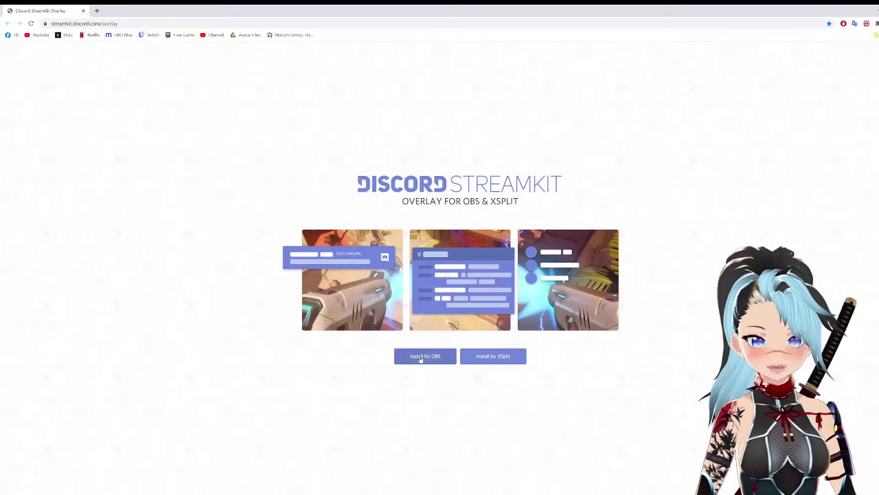
Point the StreamKit Voice Widget at Ninja Discord's Stream LIVE channel and copy the widget URL
click(422, 357)
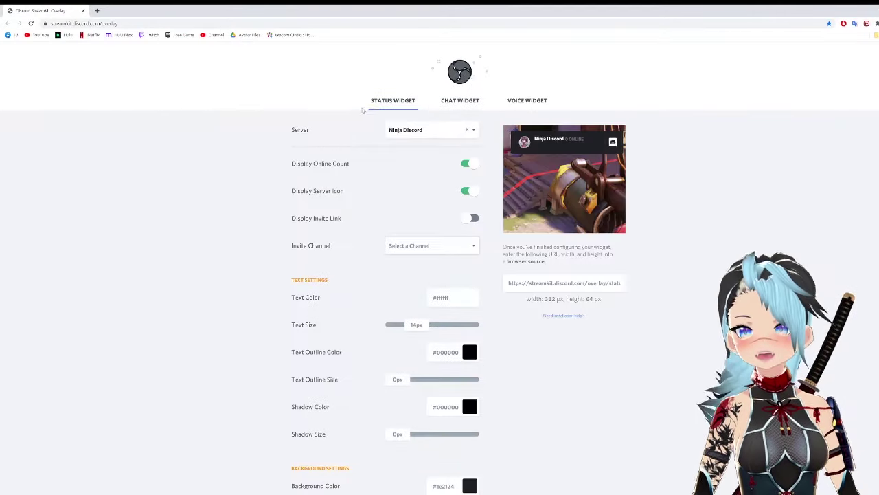
click(532, 104)
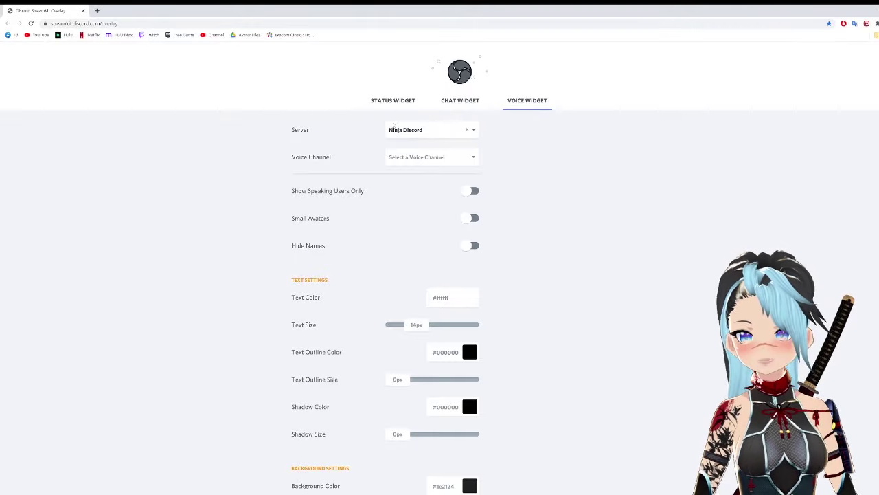
click(437, 134)
click(524, 139)
click(439, 158)
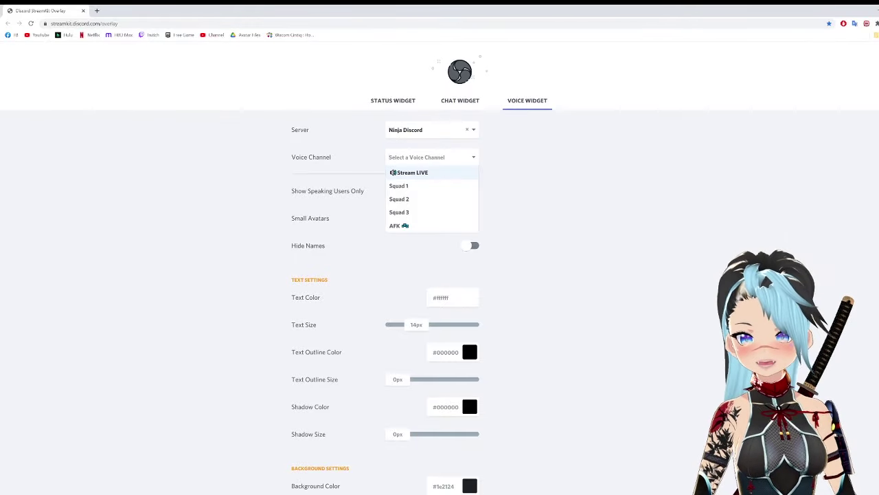
click(435, 173)
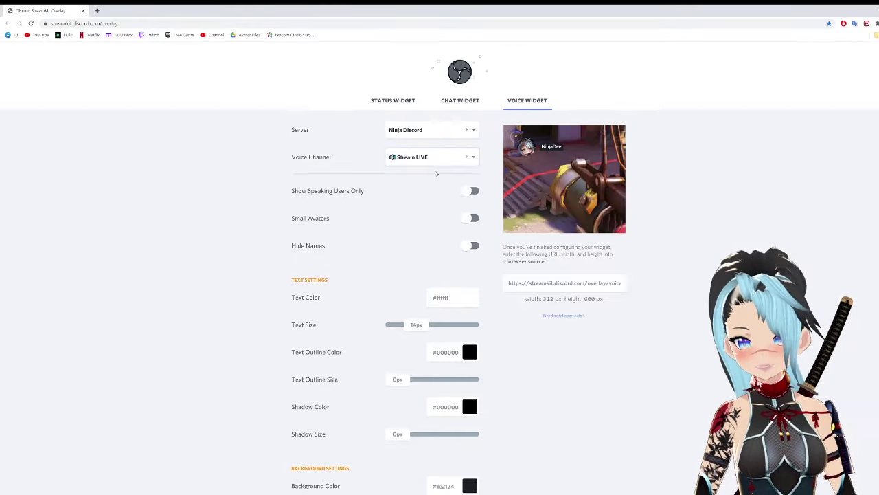
click(564, 282)
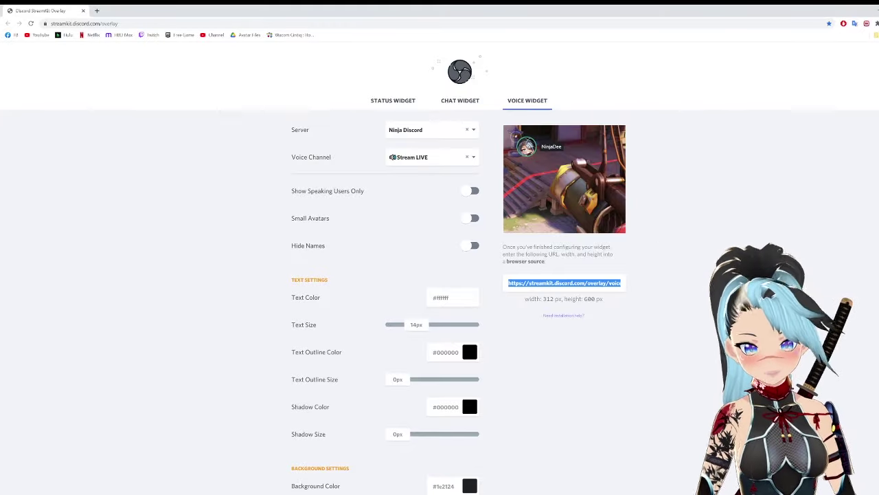
key(alt+Tab)
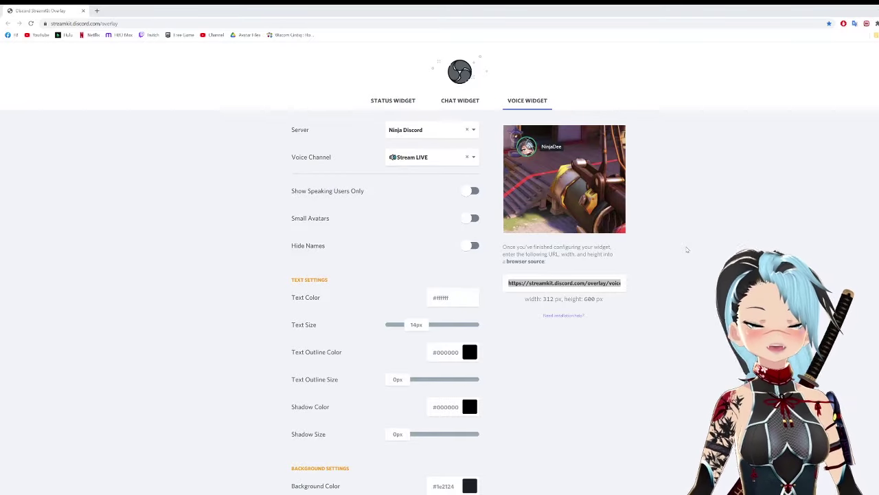
Create a new Browser Source named 'Friend 1' in Streamlabs OBS
key(alt+Tab)
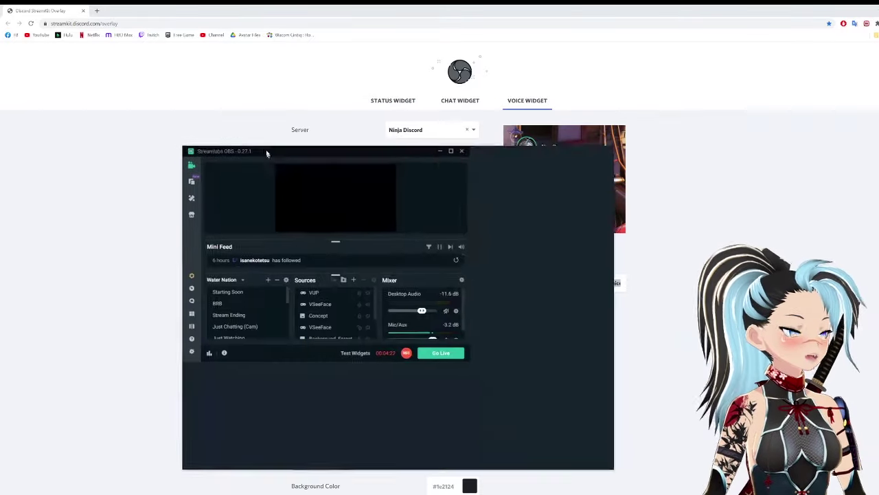
click(415, 300)
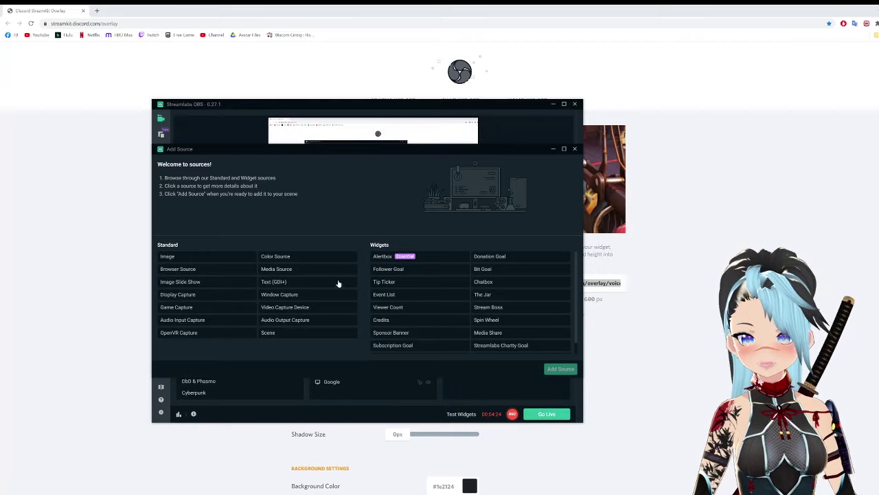
click(184, 269)
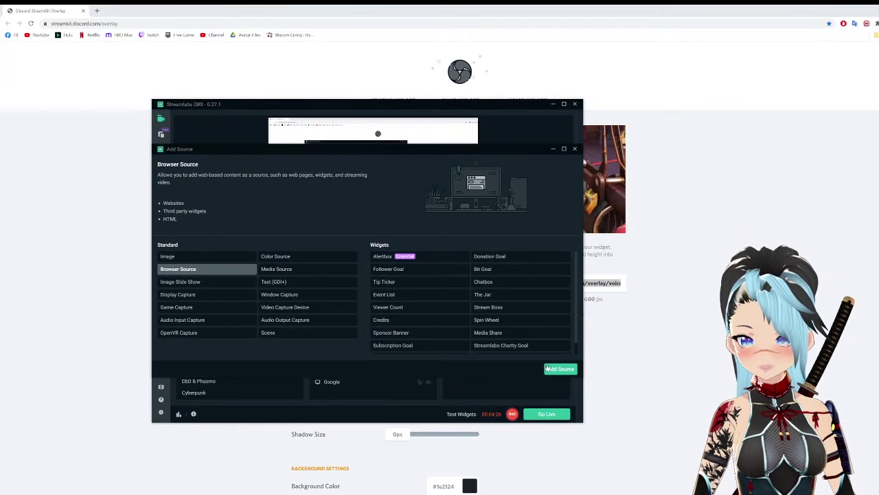
click(560, 368)
click(333, 309)
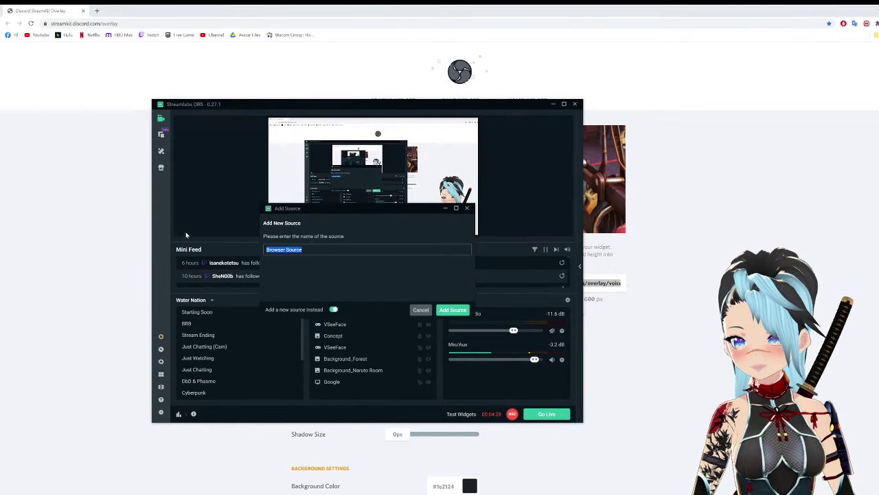
text(Friend 1)
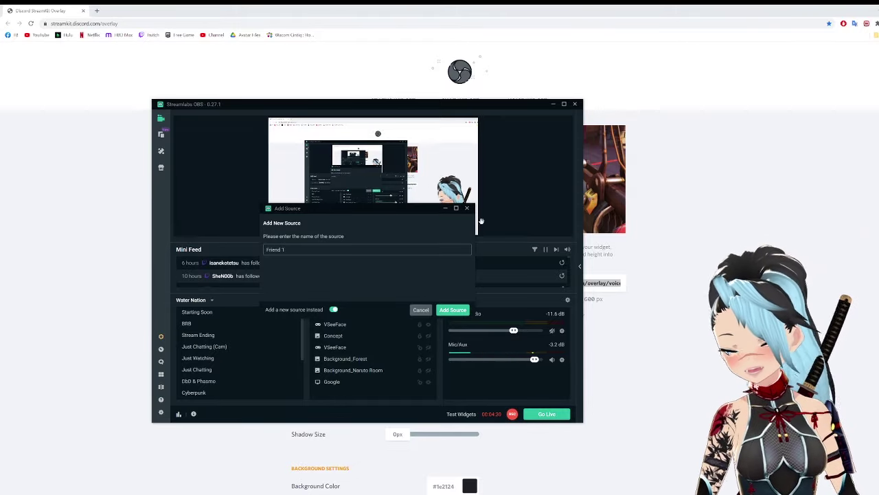
click(454, 311)
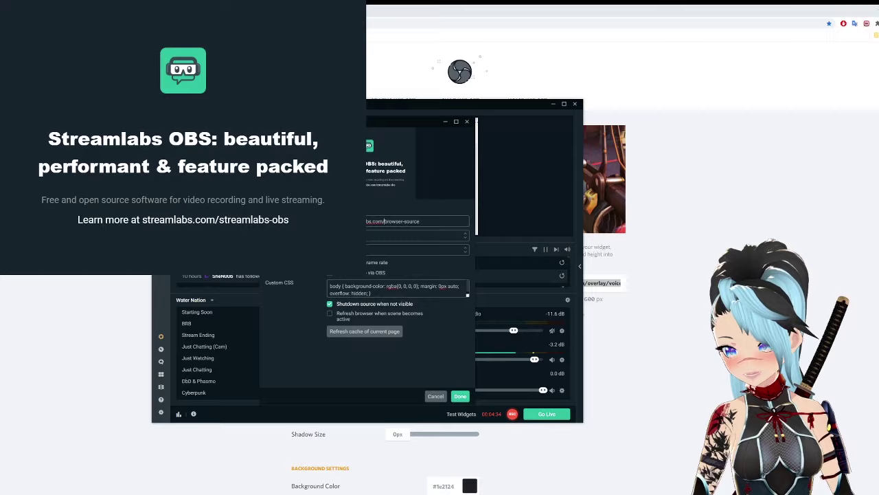
Replace Friend 1's placeholder URL with the copied StreamKit voice widget link
triple_click(406, 222)
key(ctrl+v)
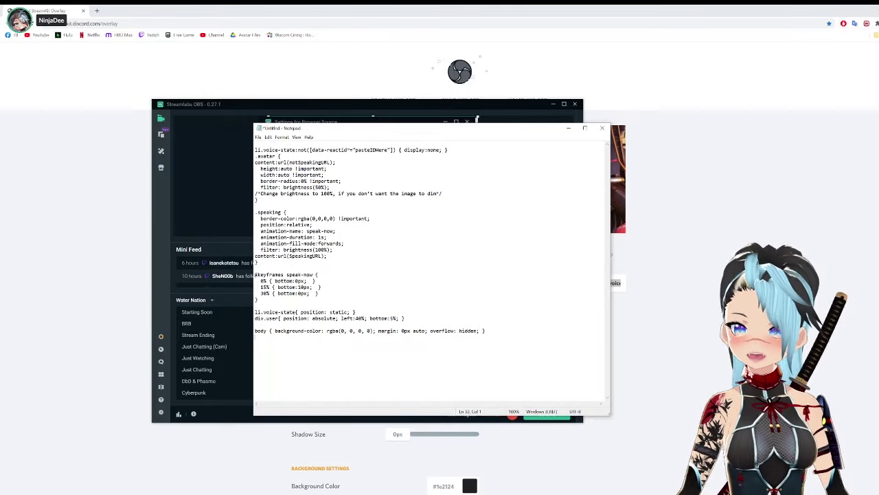
Select the notSpeakingURL placeholder on line 4 of the Notepad CSS
drag(334, 162, 286, 162)
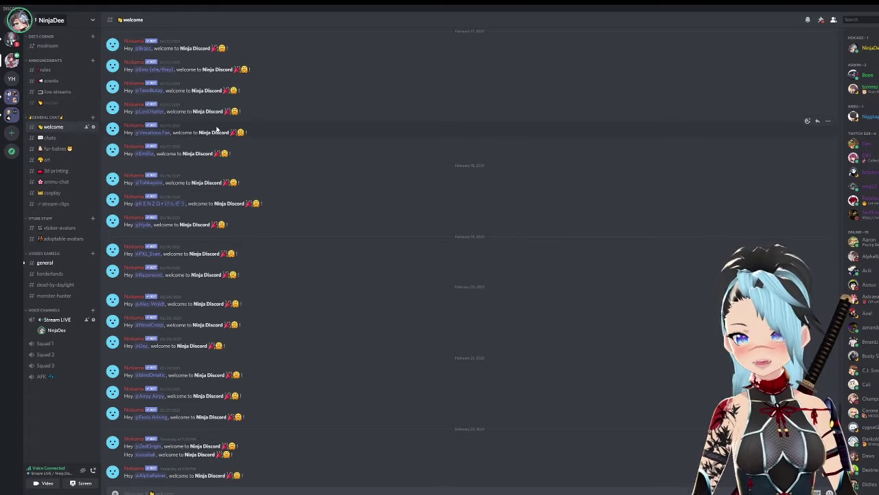
Replace notSpeakingURL in the CSS with the first avatar image link from modroom
click(46, 45)
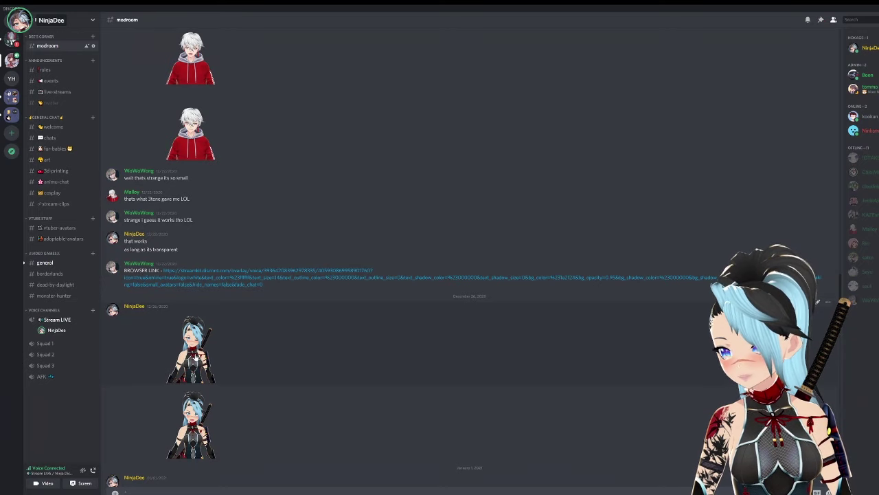
right_click(196, 347)
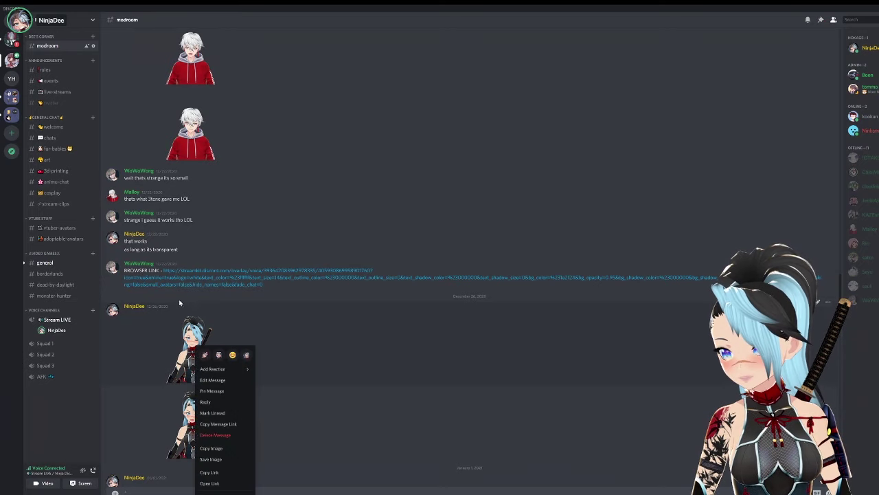
click(209, 472)
key(alt+Tab)
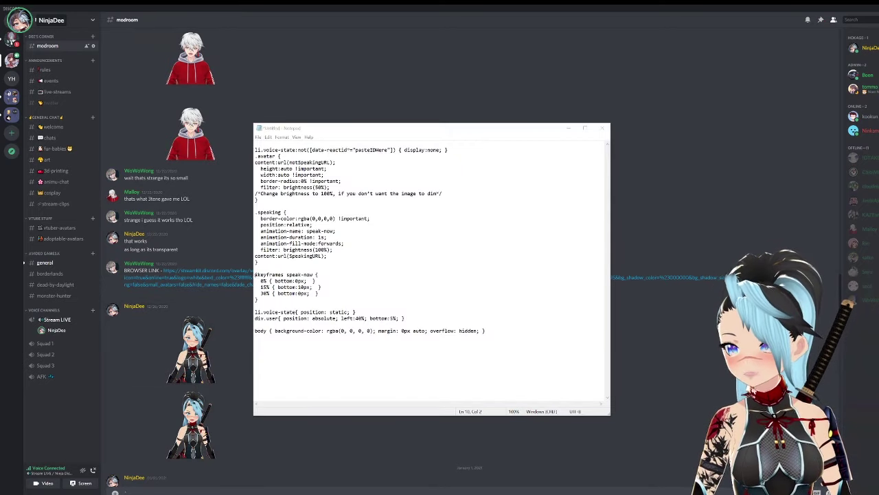
drag(332, 162, 290, 163)
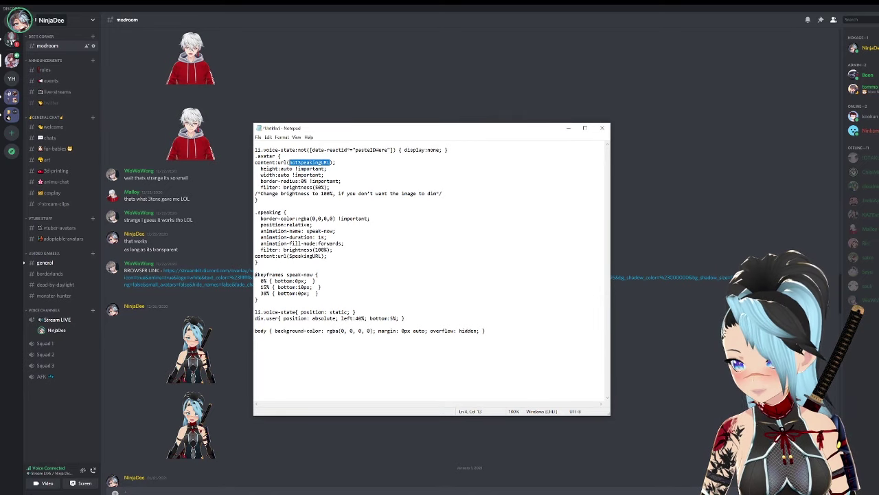
key(ctrl+v)
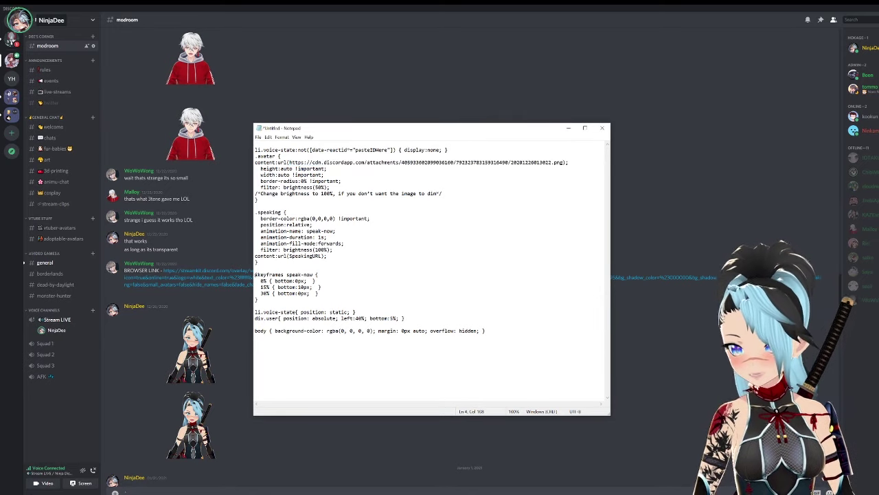
Paste the second avatar image's link into the CSS as the speaking image
right_click(201, 384)
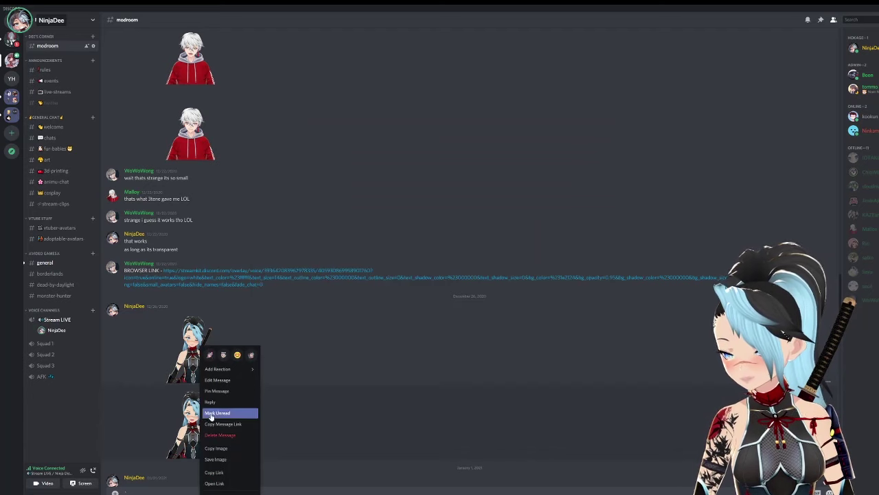
click(221, 476)
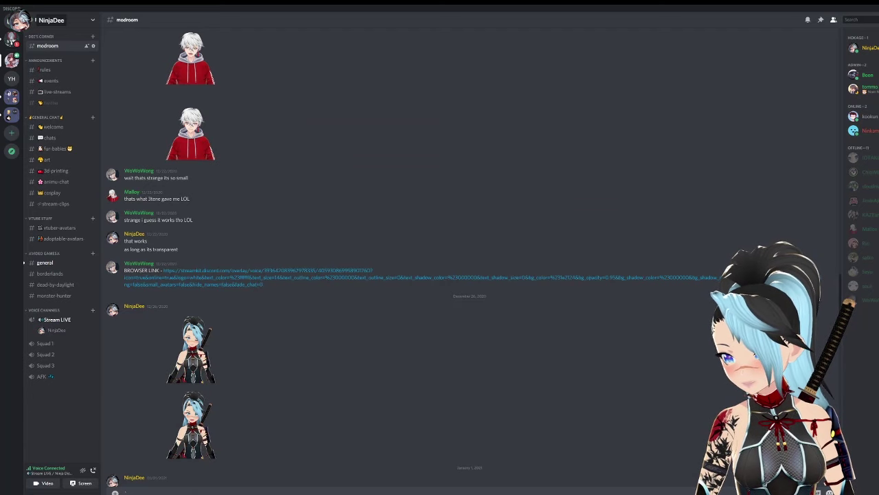
key(alt+Tab)
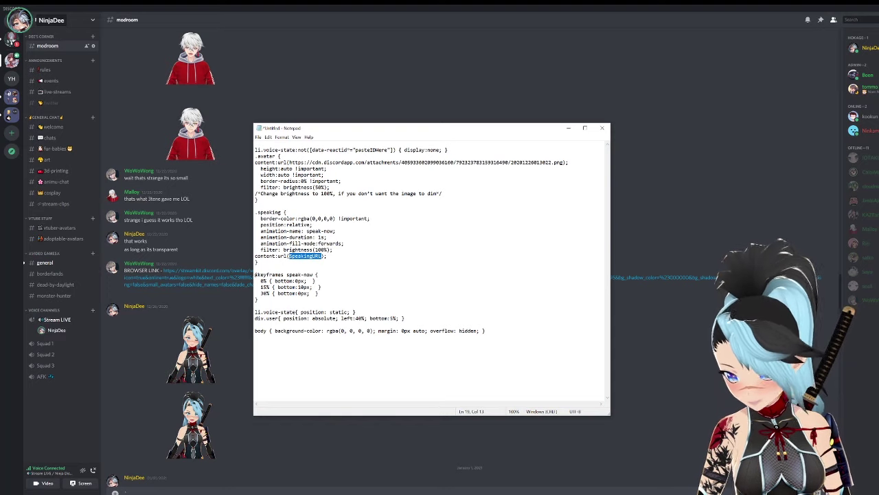
key(ctrl+v)
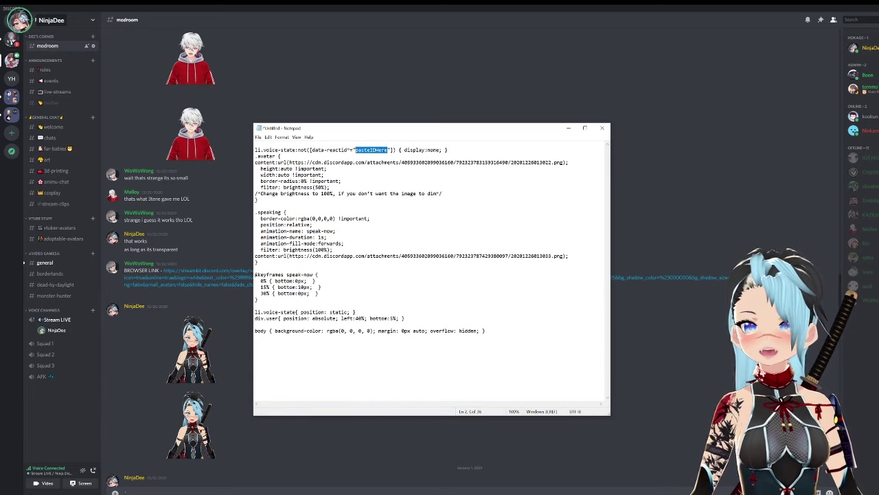
Replace pasteIDHere with your copied Discord user ID, then select and copy all the CSS
right_click(137, 305)
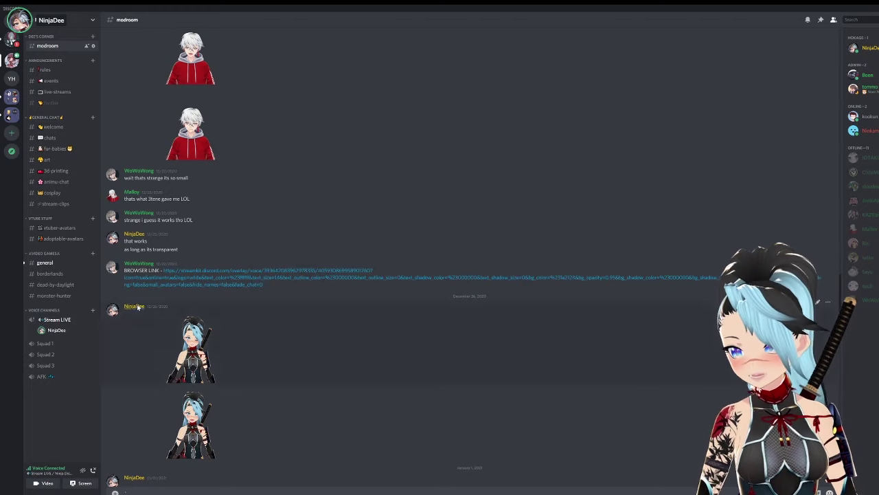
click(165, 398)
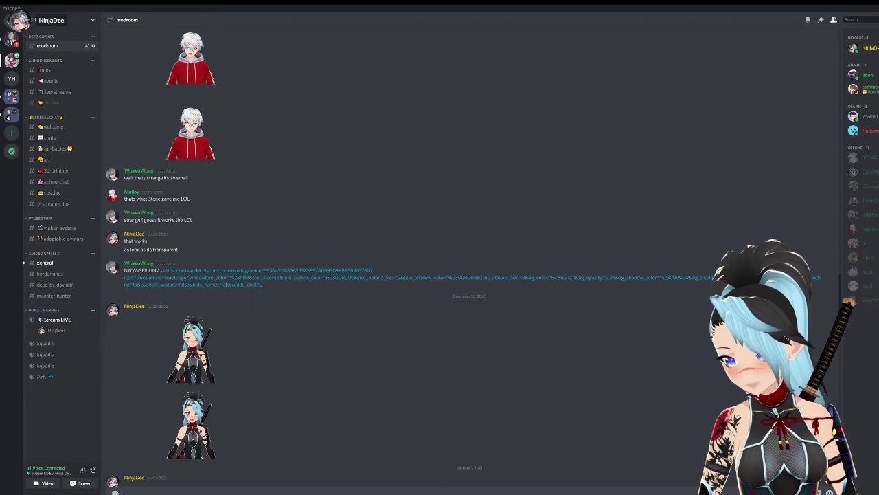
key(alt+Tab)
click(363, 150)
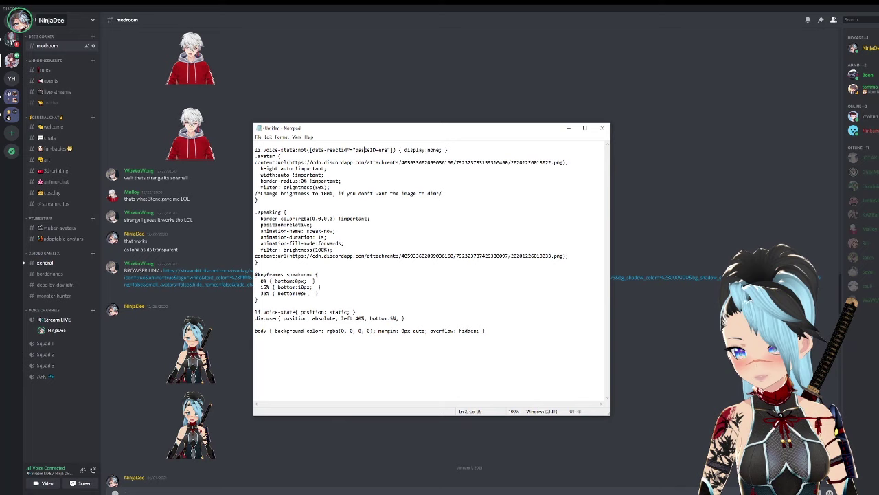
drag(387, 150, 362, 150)
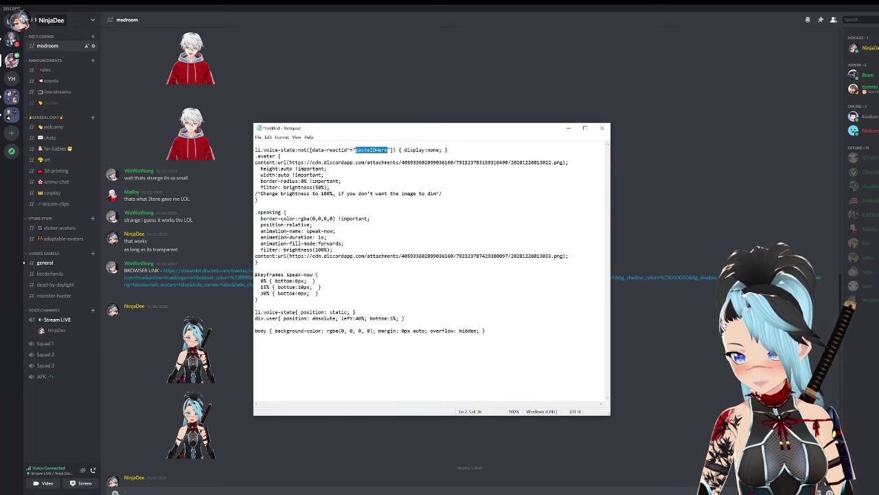
key(ctrl+v)
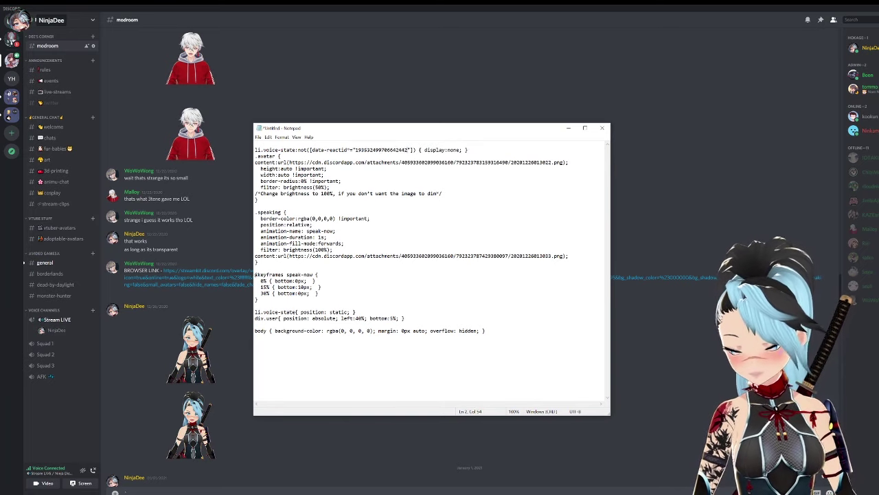
key(ctrl+a)
Paste the reactive-avatar CSS over Friend 1's old Custom CSS and confirm with Done
click(311, 493)
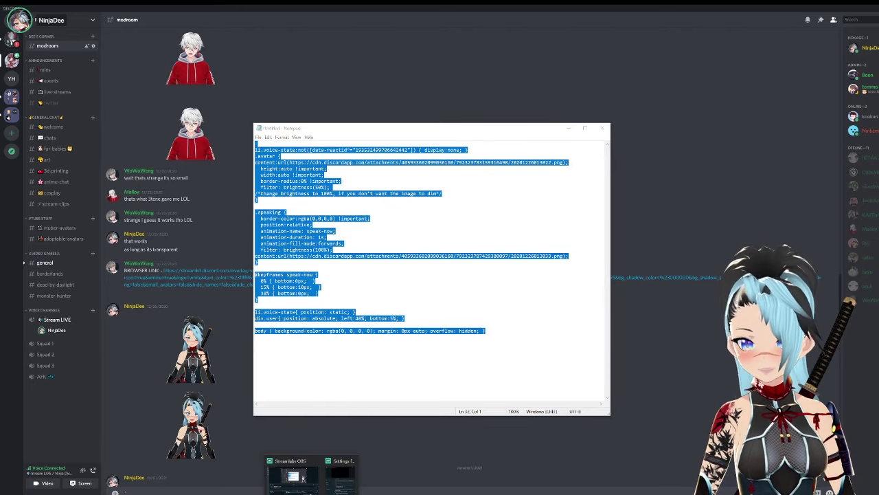
click(342, 484)
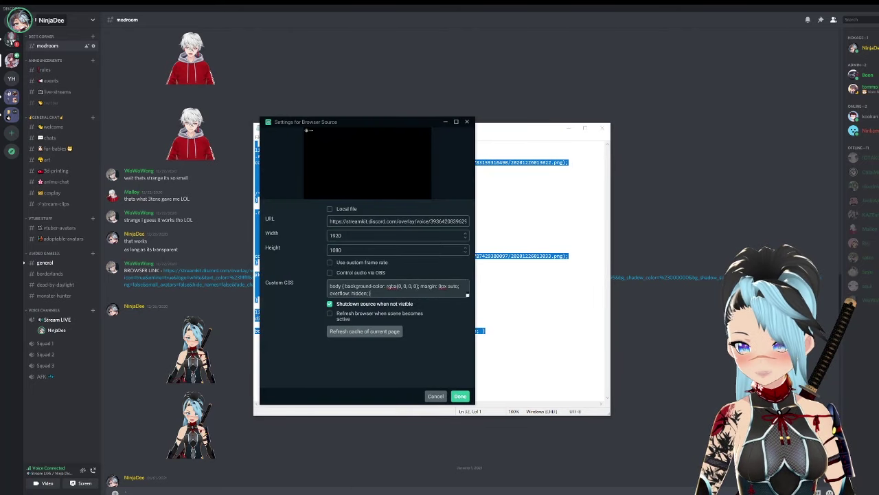
click(397, 289)
key(ctrl+a)
key(ctrl+v)
click(460, 396)
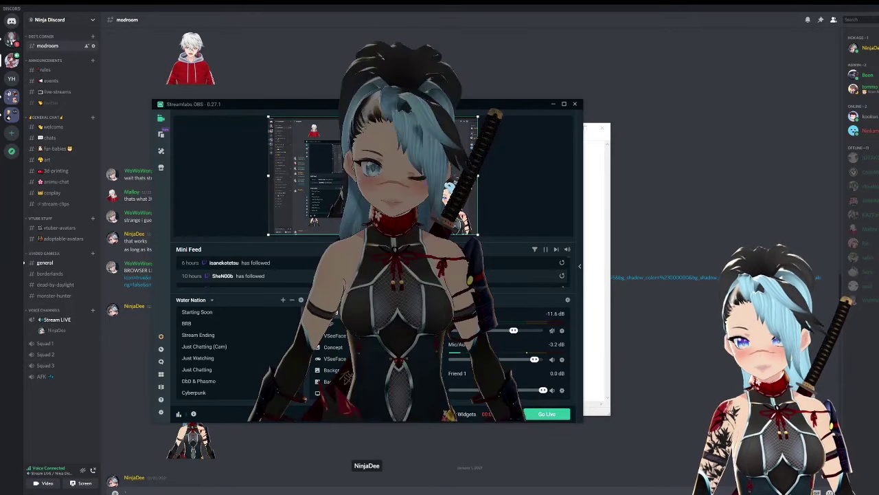
Shrink and move the Friend 1 avatar beside the main avatar, then minimize Streamlabs OBS
drag(476, 232, 356, 166)
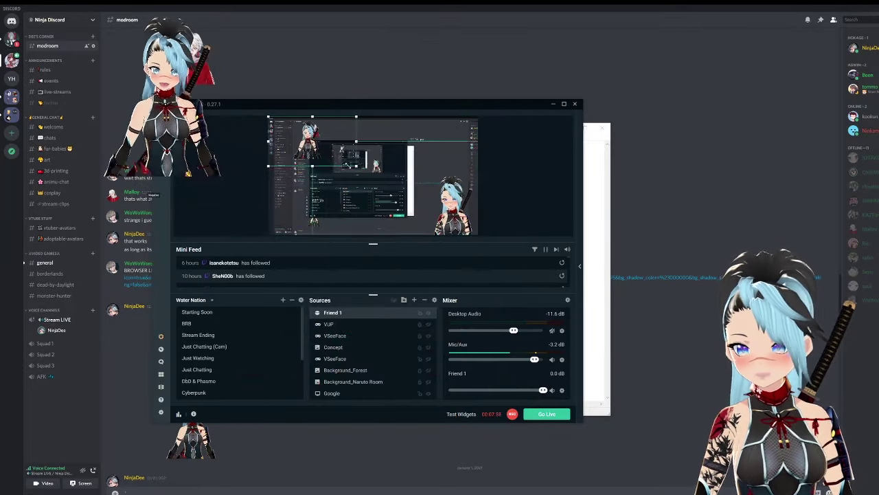
mouse_move(309, 137)
mouse_down()
mouse_move(423, 194)
mouse_move(540, 207)
mouse_up()
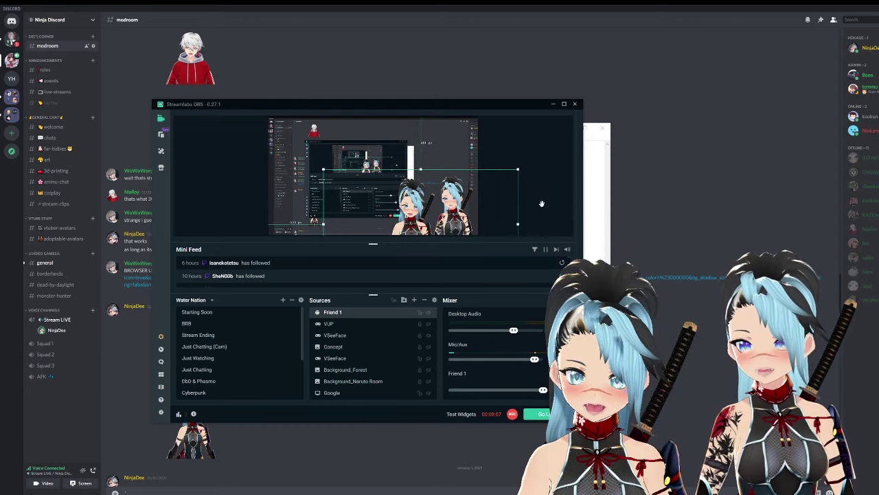
click(573, 208)
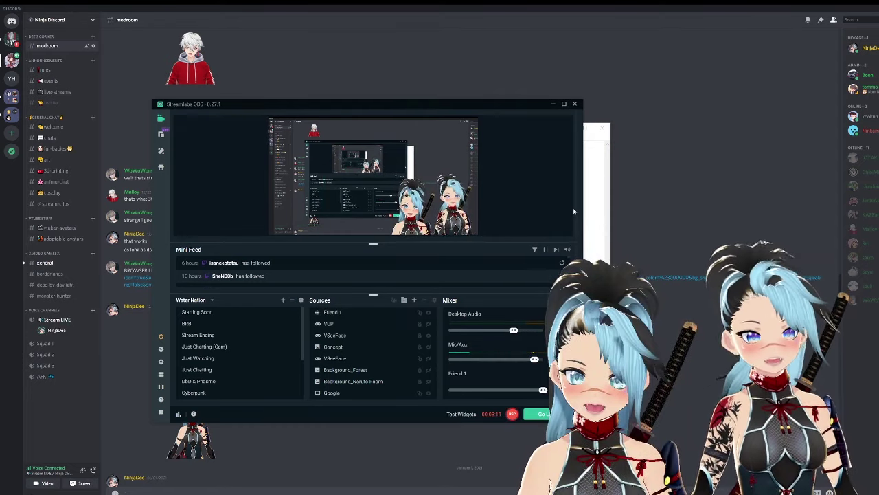
click(645, 84)
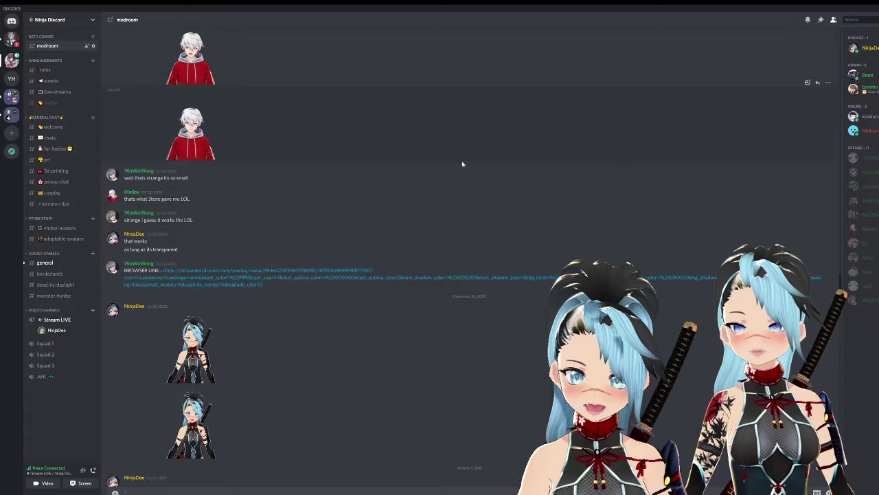
click(44, 343)
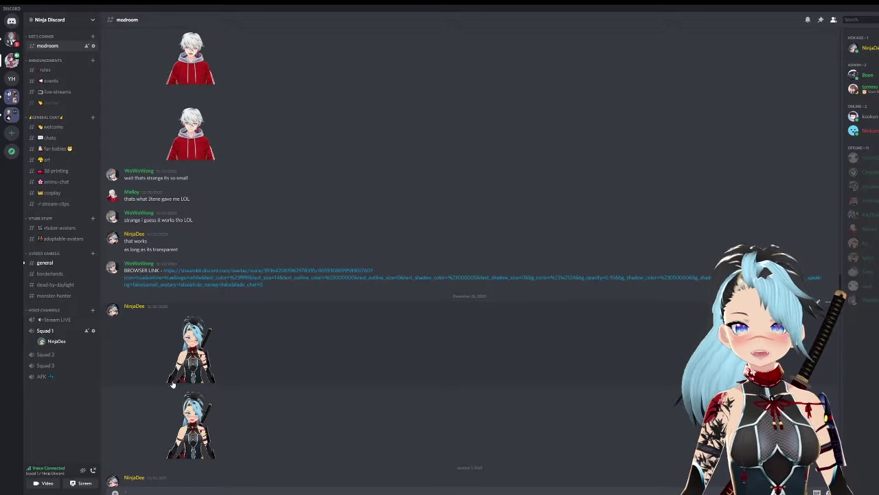
click(50, 321)
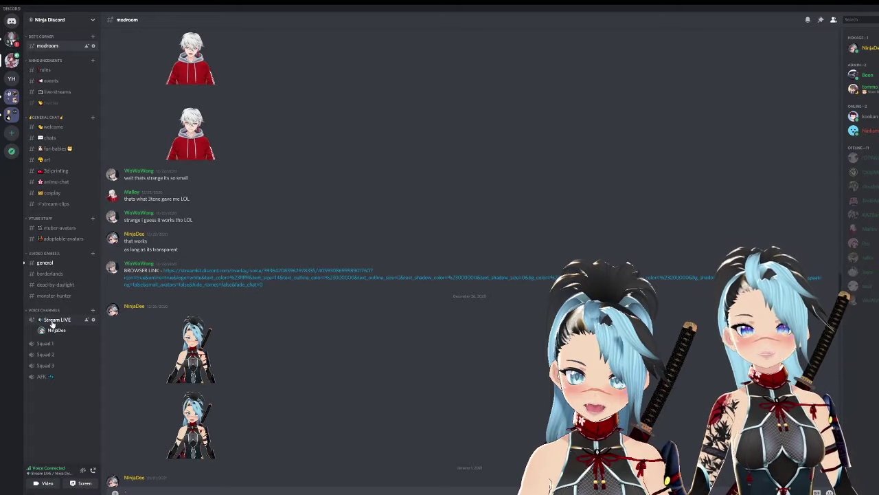
click(49, 344)
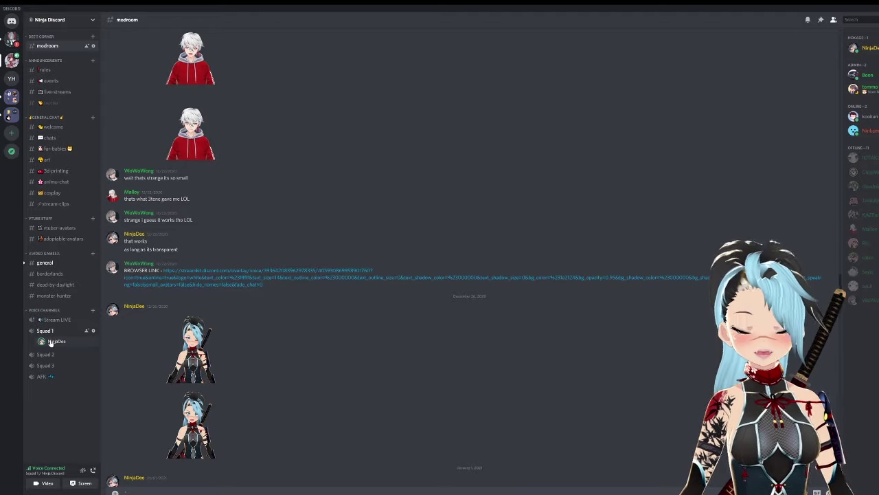
click(57, 320)
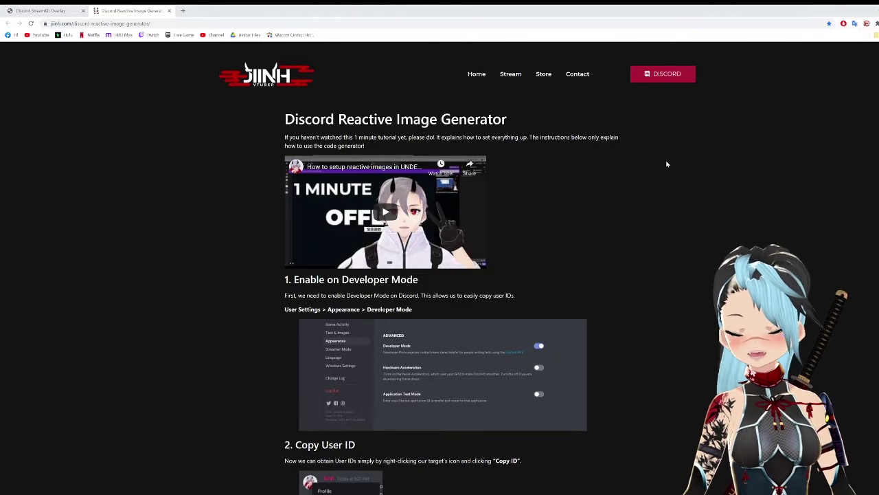
Scroll down the generator page to the empty Custom CSS Generator form
scroll(653, 158, down, 3)
scroll(618, 161, down, 2)
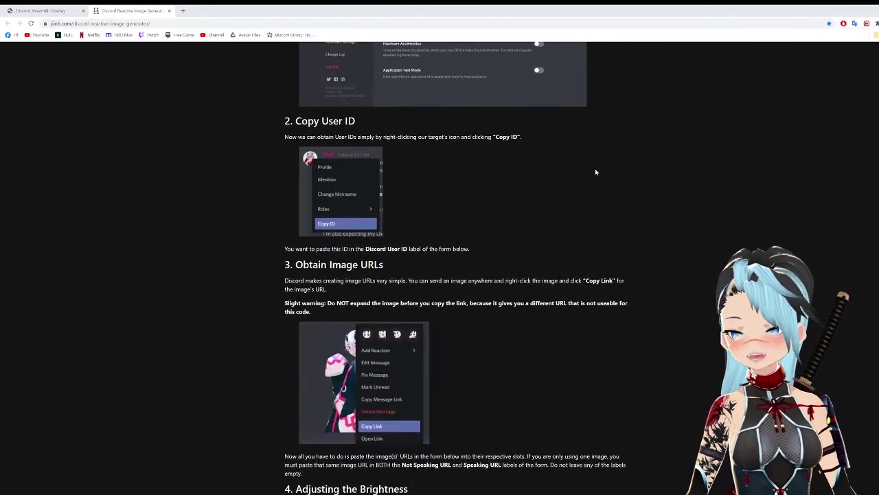
scroll(595, 170, down, 3)
scroll(589, 173, down, 1)
scroll(618, 180, down, 3)
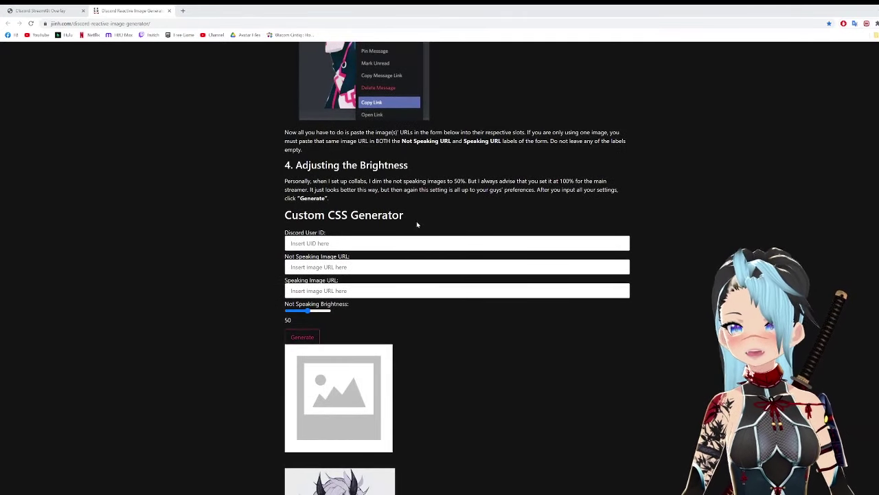
drag(416, 225, 271, 218)
click(270, 217)
scroll(243, 244, down, 3)
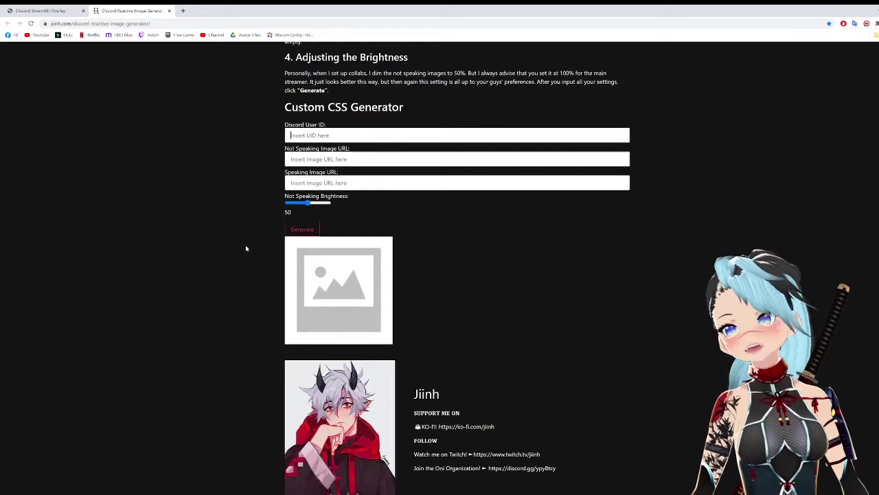